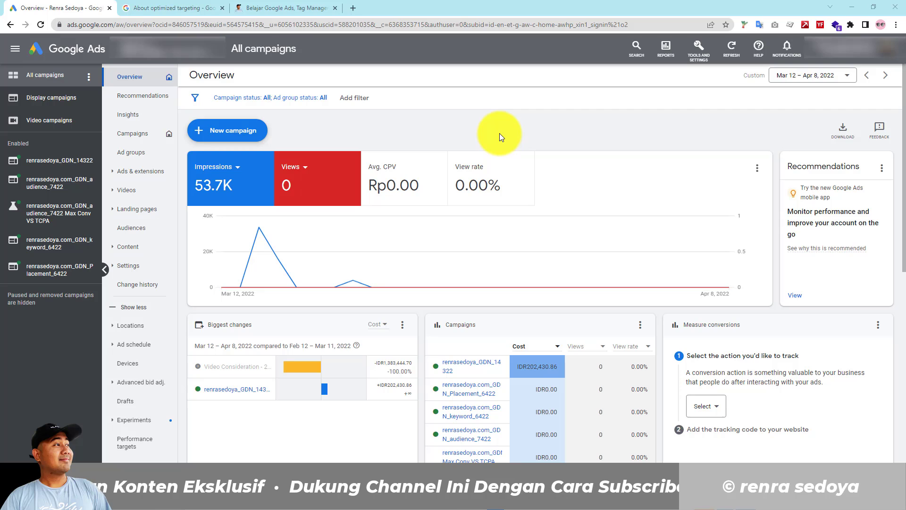
# Step: Open the ad group targeting of the Affinity ad group in the renrasedoya.com_GDN_audience_7422 campaign for editing
pyautogui.click(49, 191)
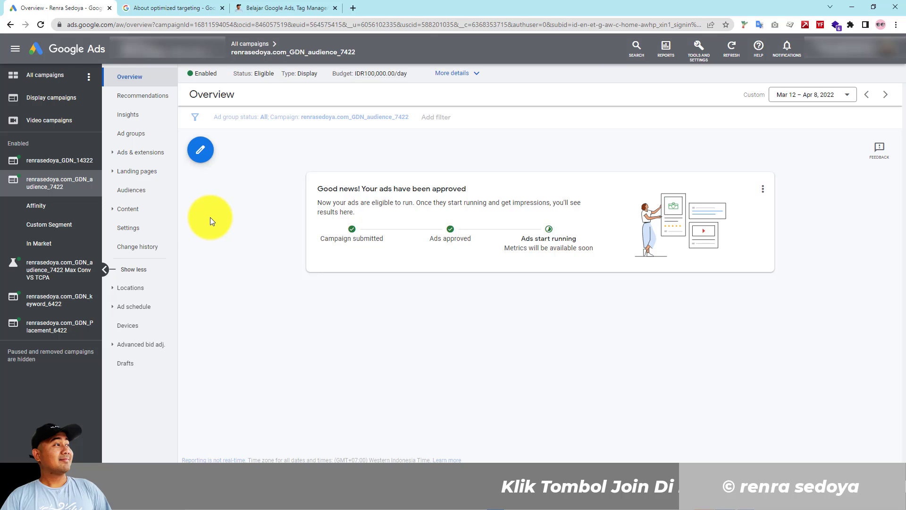
pyautogui.click(66, 208)
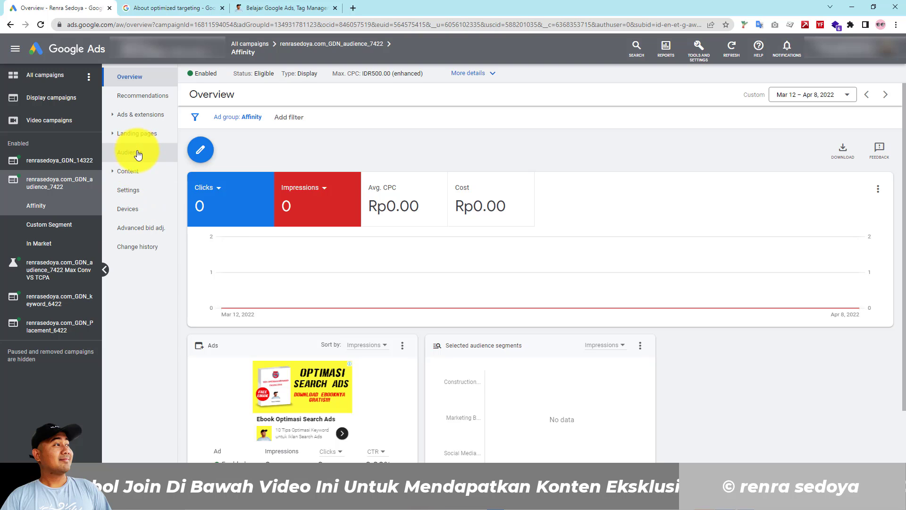
pyautogui.click(130, 193)
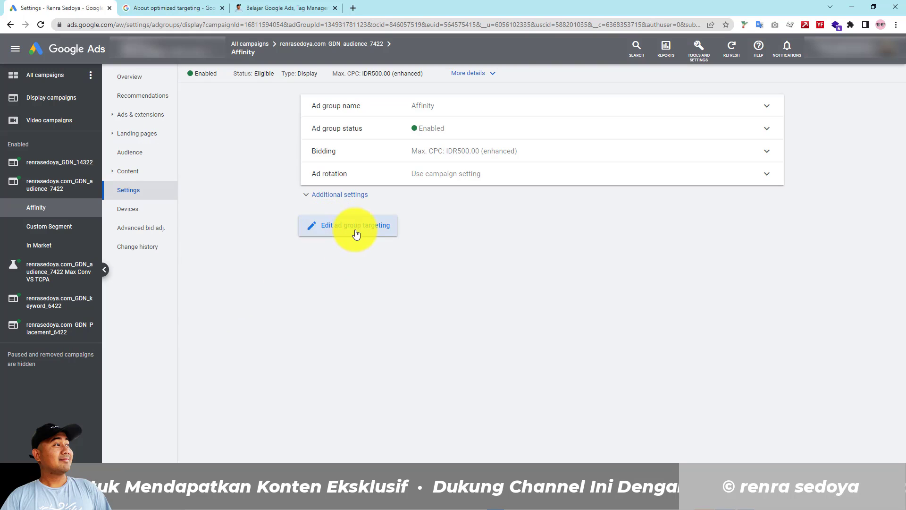
pyautogui.click(343, 226)
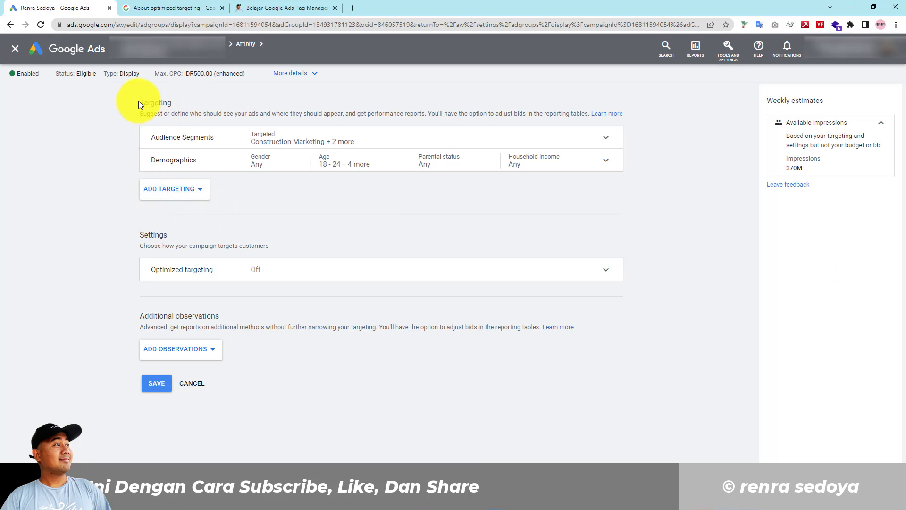
pyautogui.moveTo(138, 100); pyautogui.dragTo(171, 115)
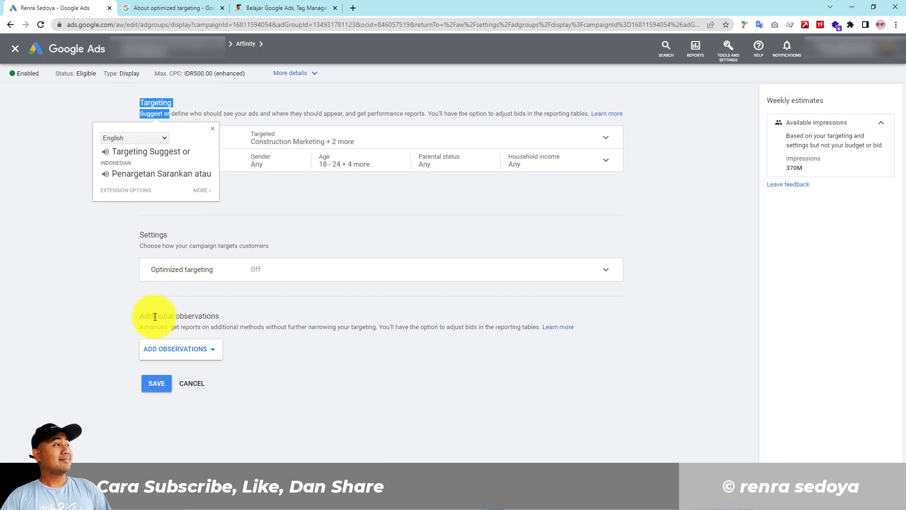
pyautogui.moveTo(144, 315); pyautogui.dragTo(204, 327)
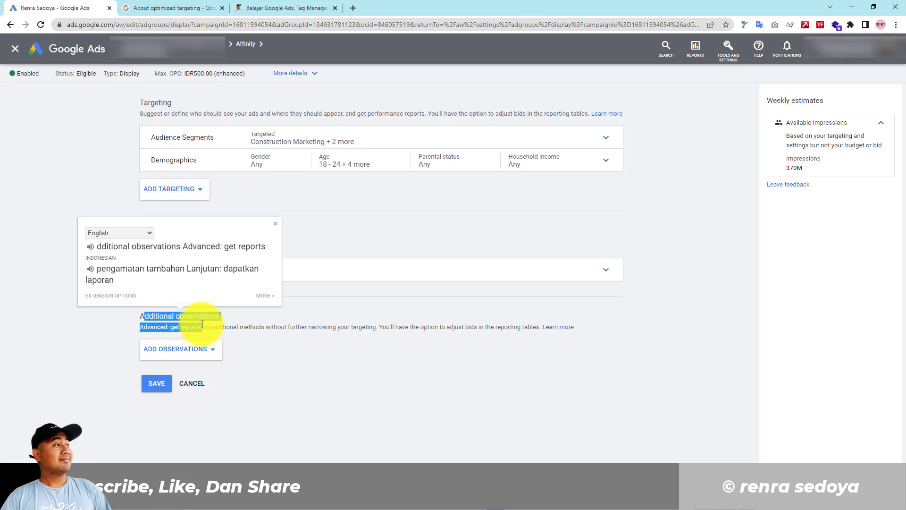
pyautogui.click(174, 107)
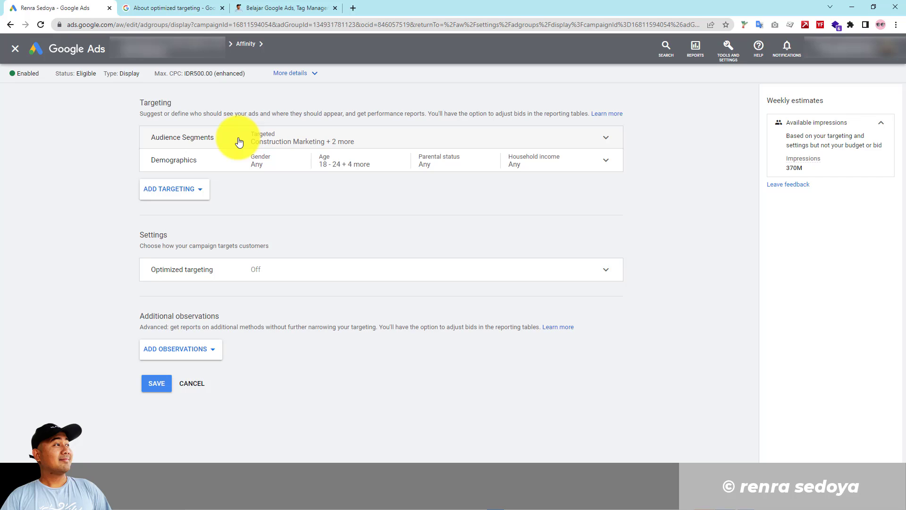
# Step: Add Keywords targeting to the ad group, open its targeted keywords for editing and expand the audience segments for reference
pyautogui.click(180, 194)
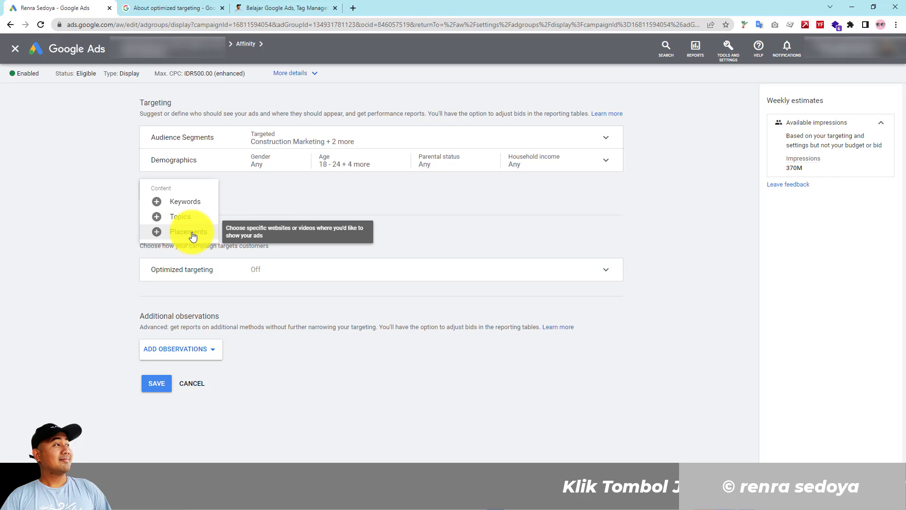
pyautogui.click(187, 204)
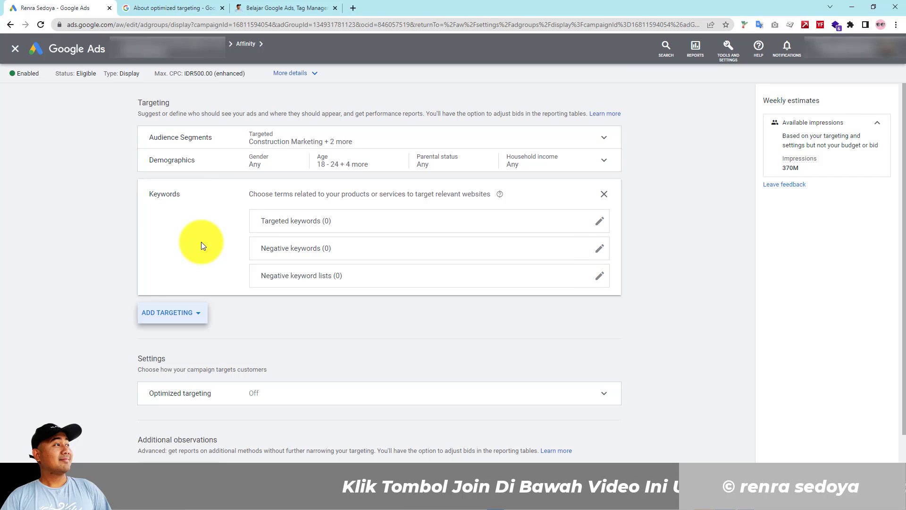
pyautogui.click(599, 223)
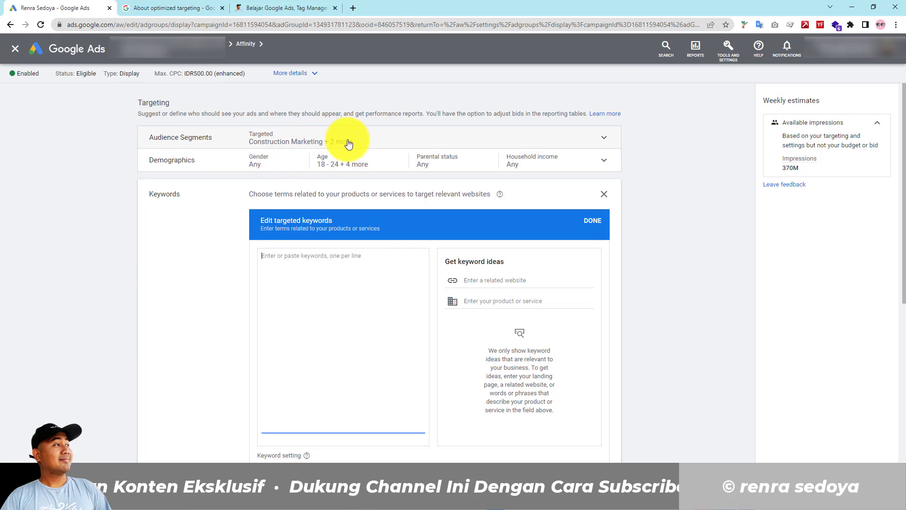
pyautogui.click(605, 140)
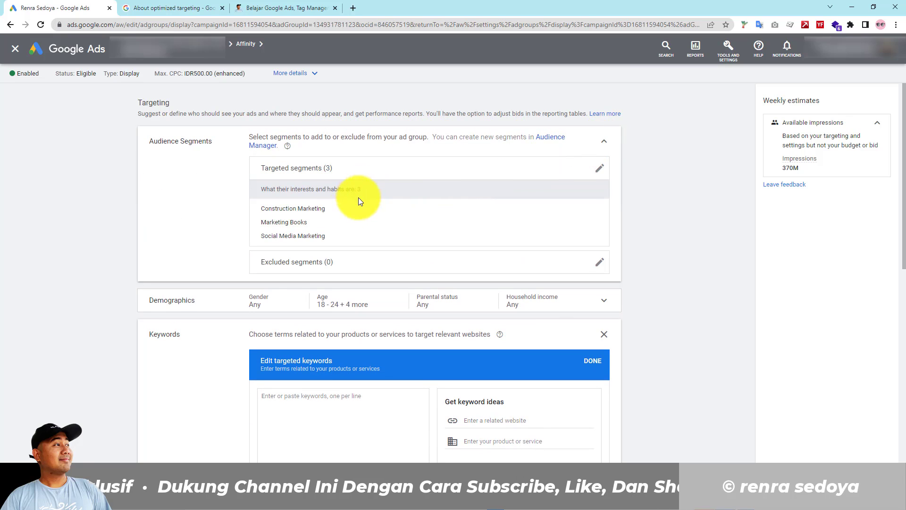
pyautogui.scroll(-1, 317, 239)
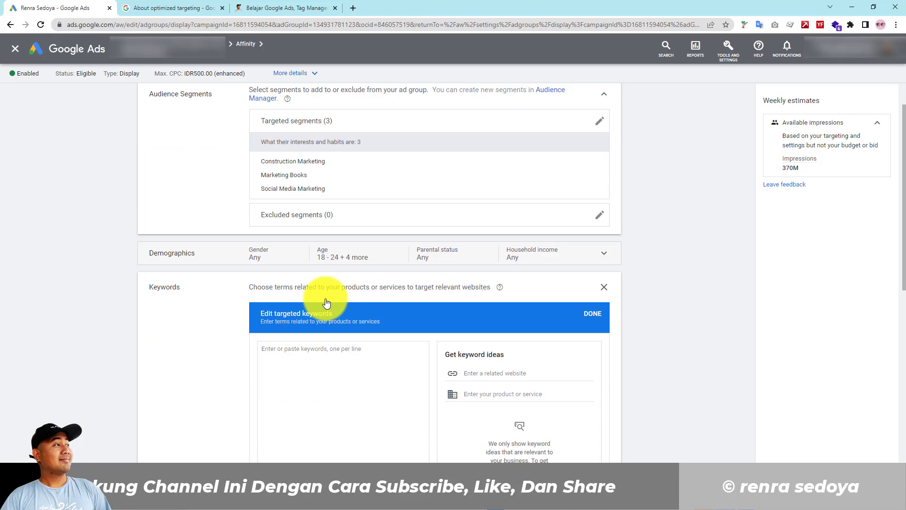
pyautogui.click(309, 373)
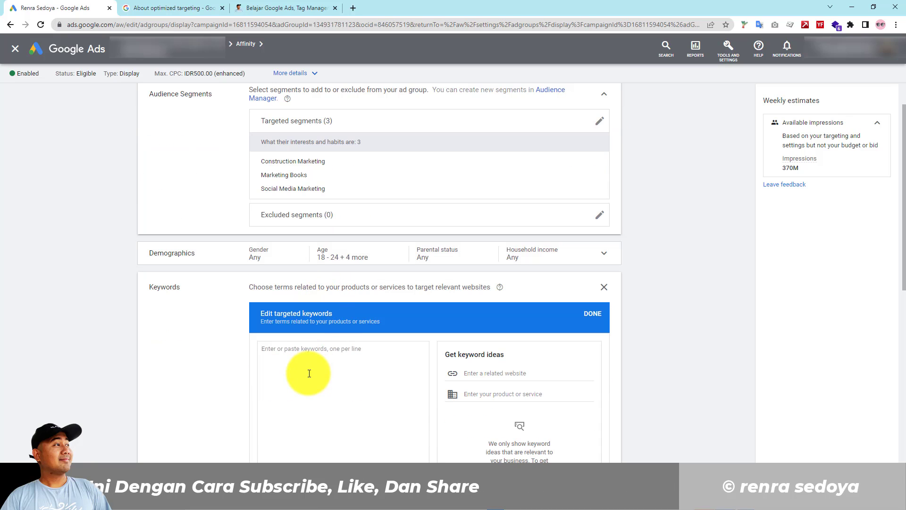
pyautogui.write('marketing')
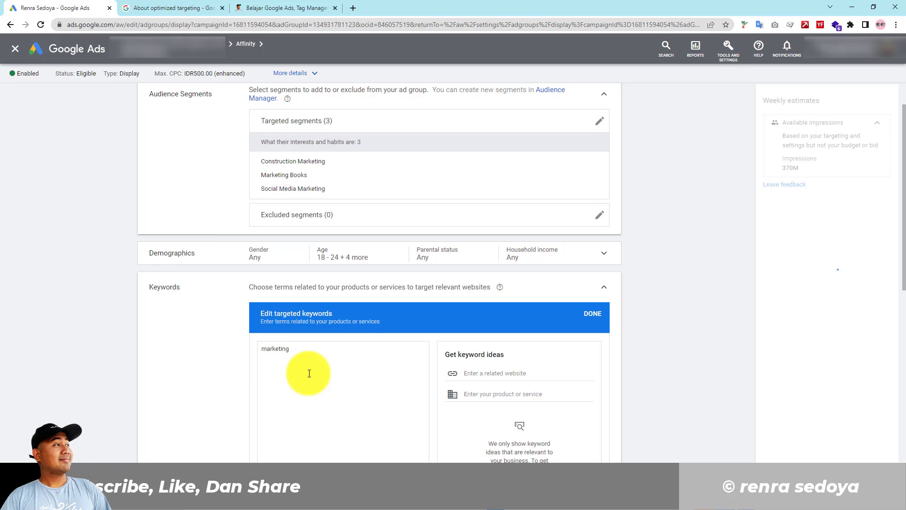
pyautogui.press('BackSpace')
pyautogui.press('BackSpace')
pyautogui.press('BackSpace')
pyautogui.press('BackSpace')
pyautogui.press('BackSpace')
pyautogui.press('BackSpace')
pyautogui.press('BackSpace')
pyautogui.press('BackSpace')
pyautogui.press('BackSpace')
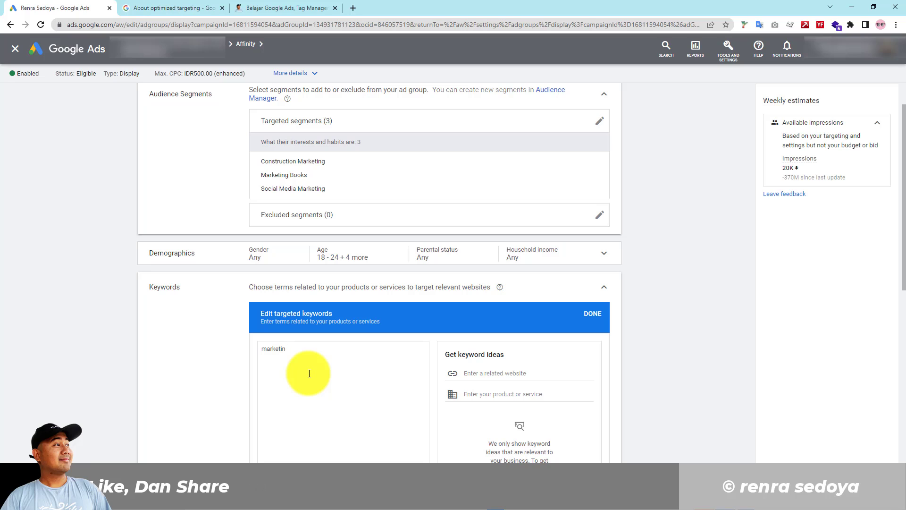
# Step: Enter "digital marketing", "google ads" and "ppc marketing" as targeted keywords, one per line, and finish the keyword edit
pyautogui.write('dgit')
pyautogui.press('BackSpace')
pyautogui.press('BackSpace')
pyautogui.press('BackSpace')
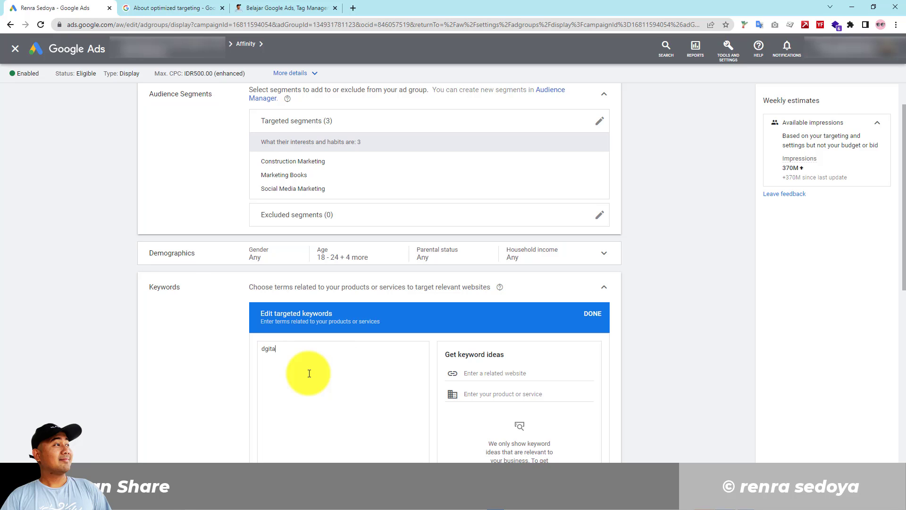
pyautogui.write('igital mark')
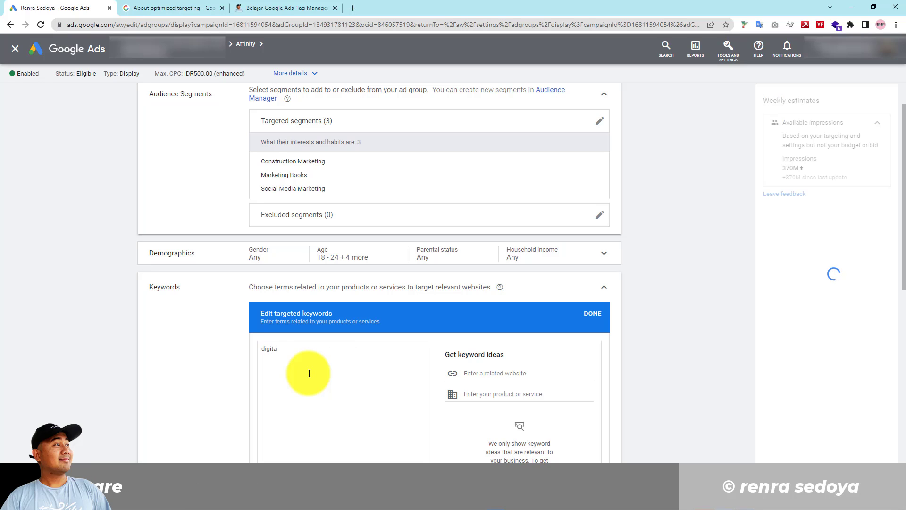
pyautogui.write('eting')
pyautogui.press('Return')
pyautogui.write('google ads')
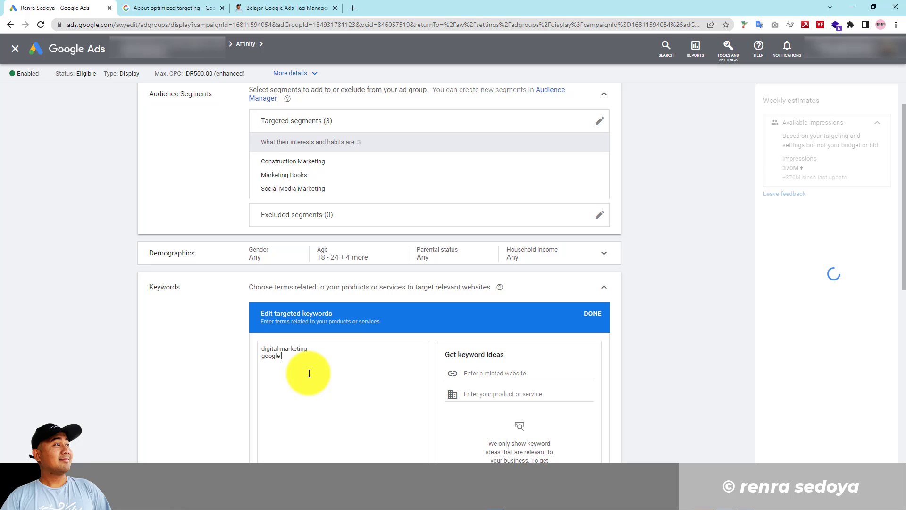
pyautogui.press('Return')
pyautogui.write('ppc marketing')
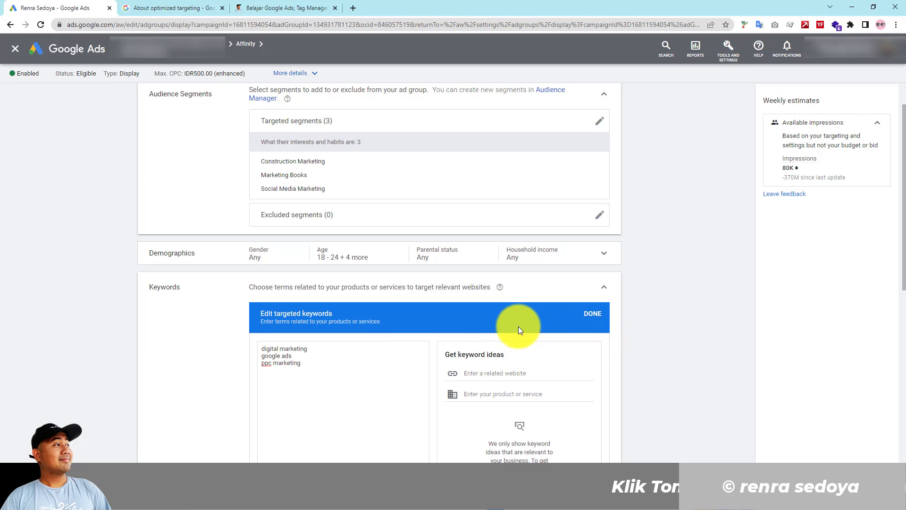
pyautogui.click(593, 315)
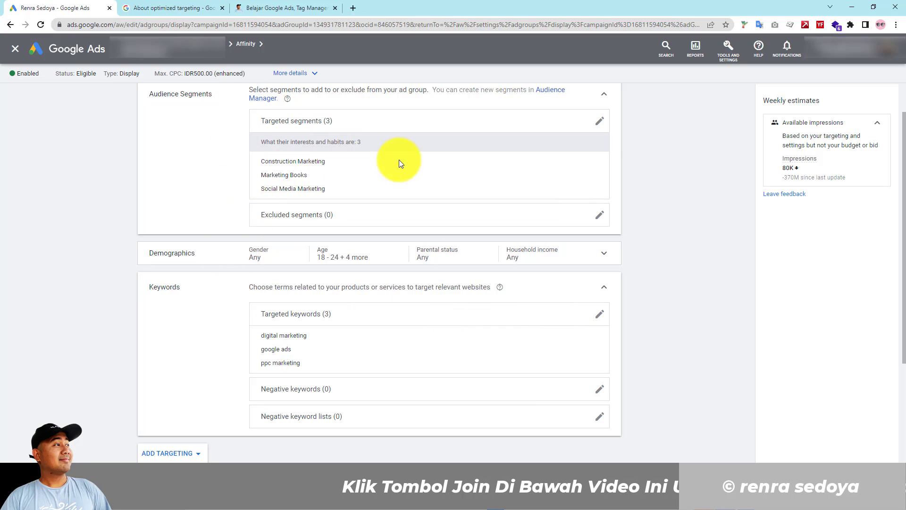
# Step: Collapse the Audience Segments and Keywords sections of the ad group targeting
pyautogui.click(602, 96)
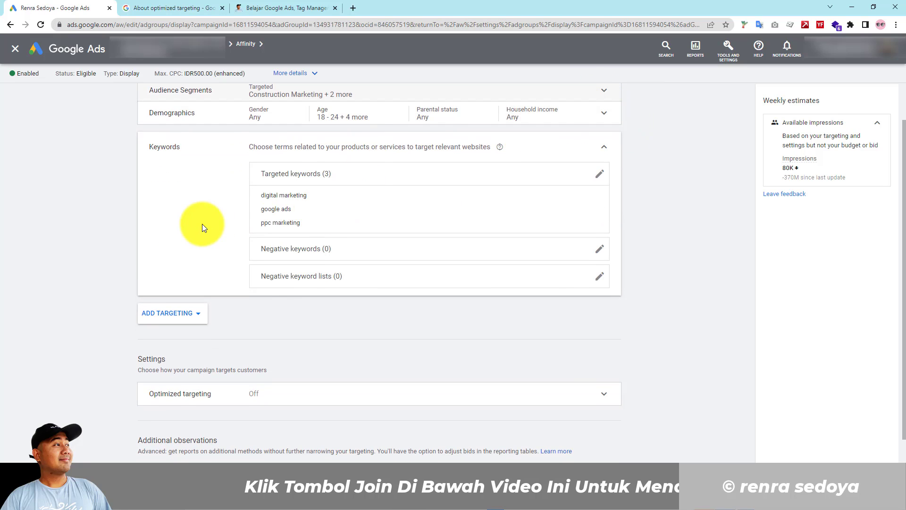
pyautogui.scroll(1, 202, 223)
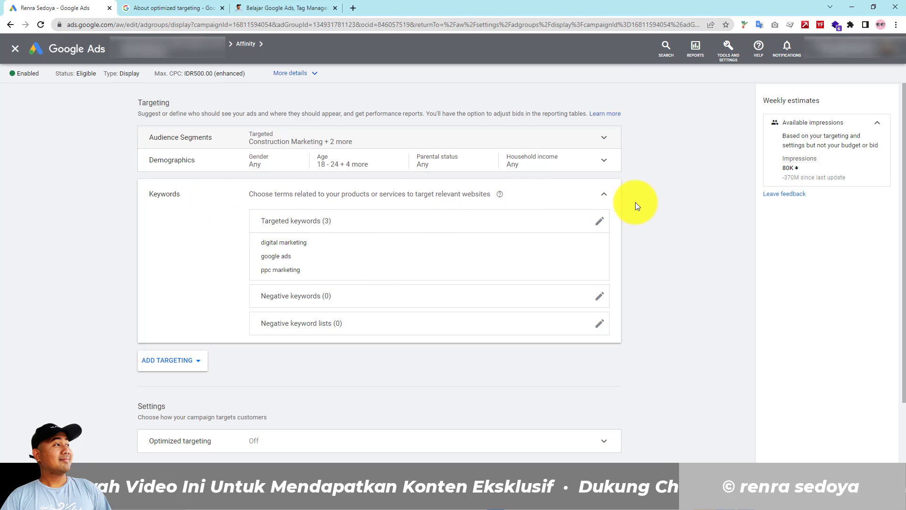
pyautogui.click(605, 196)
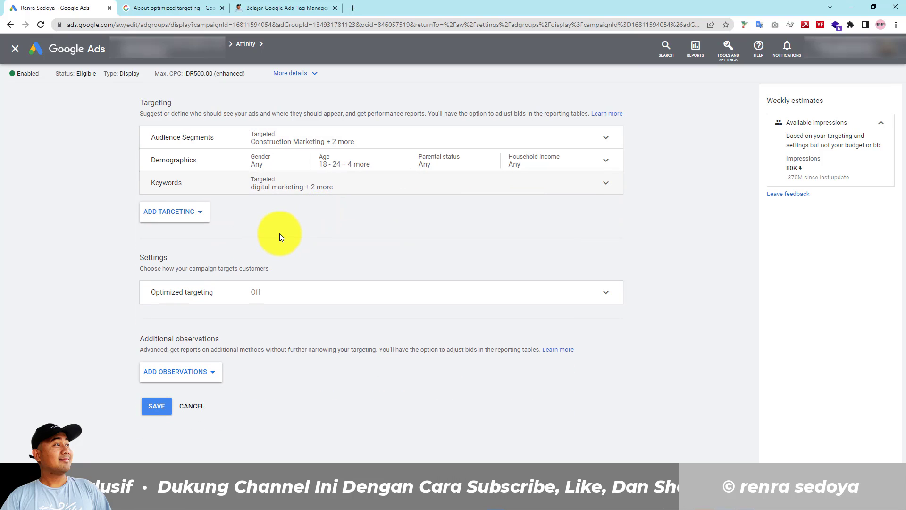
pyautogui.click(191, 377)
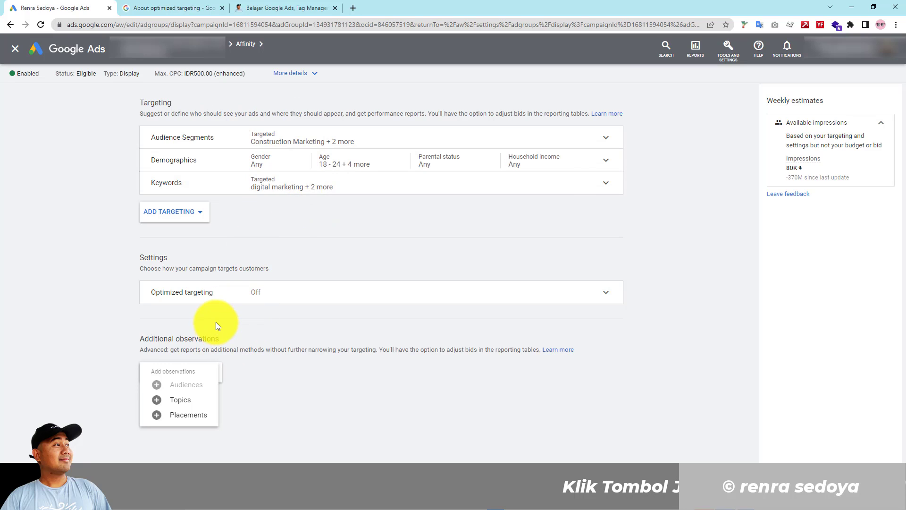
pyautogui.click(201, 403)
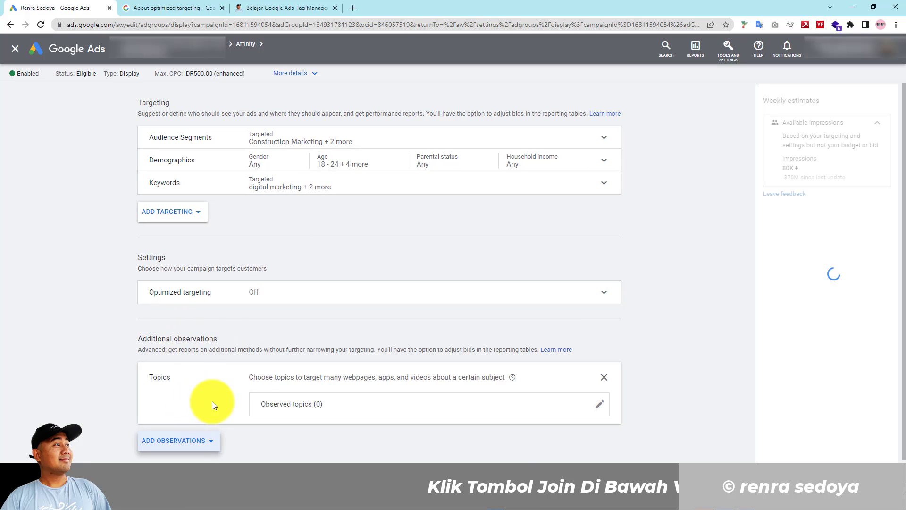
pyautogui.click(604, 377)
# Step: Add Placements as an additional observation and open its observed placements for entering URLs manually
pyautogui.click(208, 372)
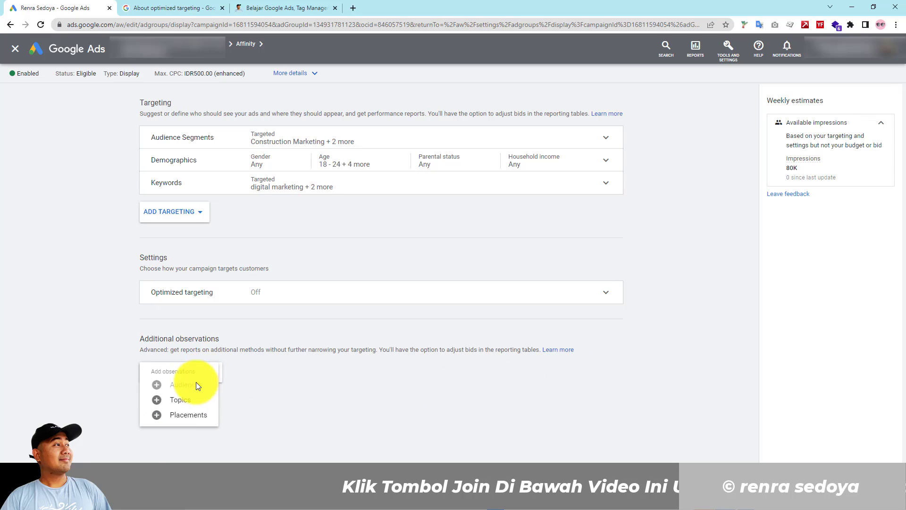
pyautogui.click(182, 415)
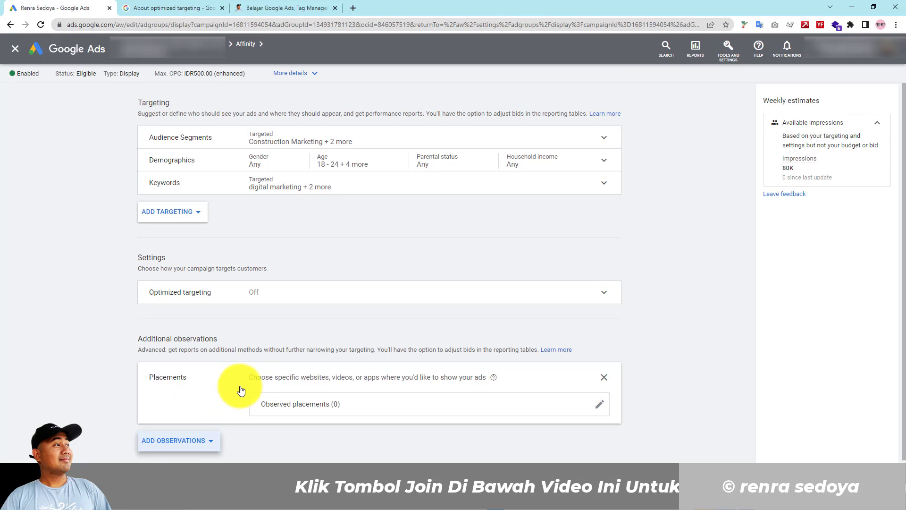
pyautogui.click(598, 404)
pyautogui.scroll(-4, 298, 363)
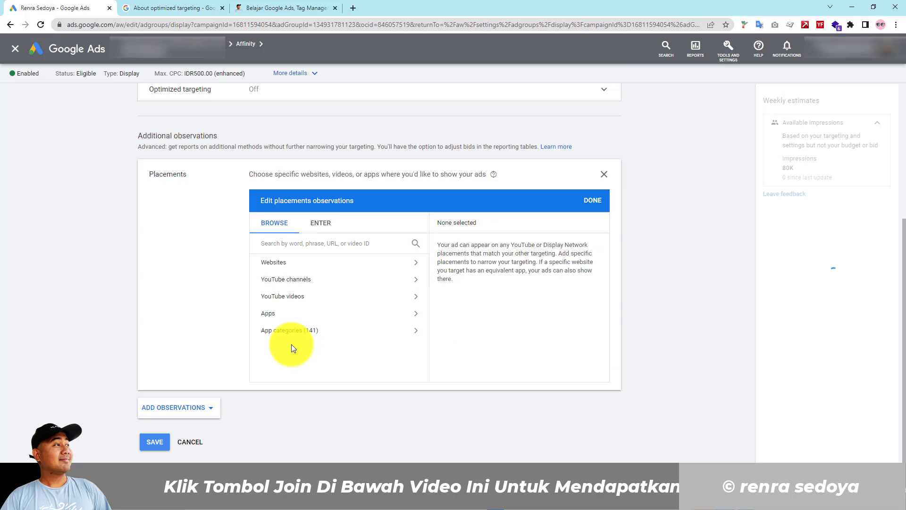
pyautogui.click(318, 223)
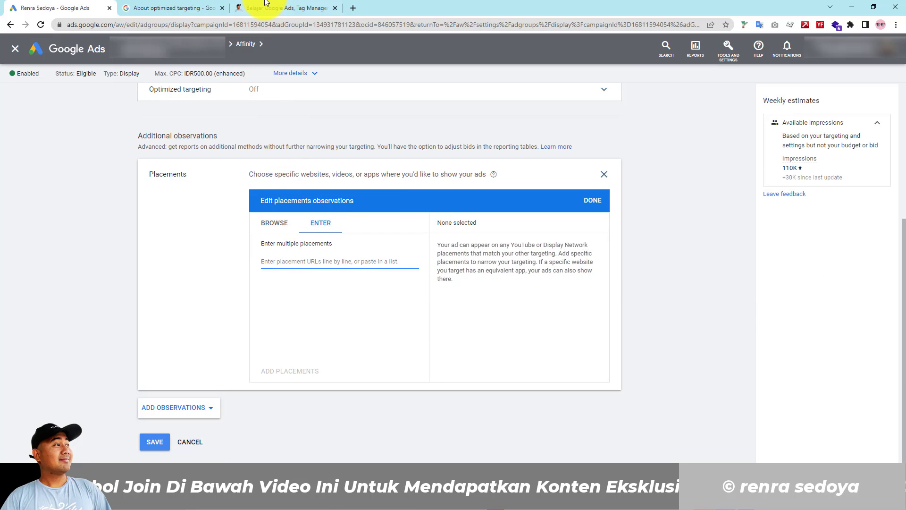
pyautogui.click(264, 8)
pyautogui.click(128, 24)
pyautogui.hotkey('ctrl', 'c')
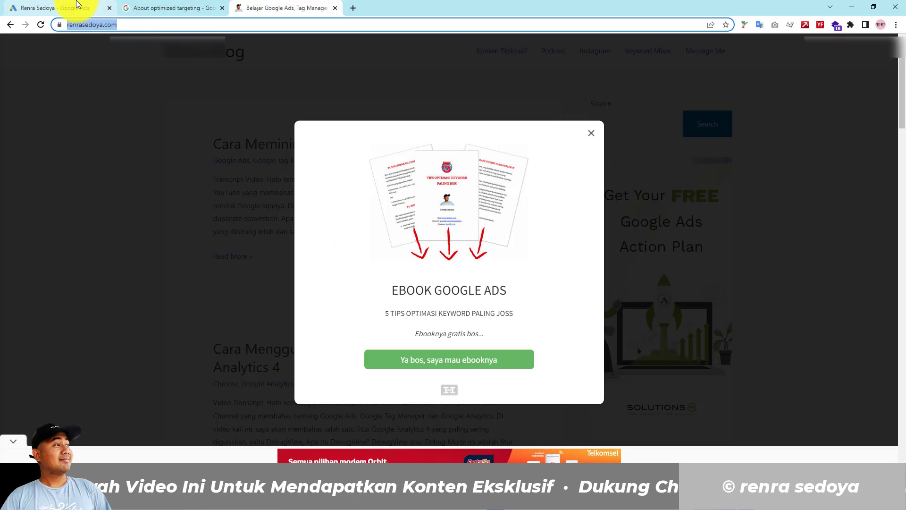
pyautogui.click(75, 8)
pyautogui.click(335, 288)
pyautogui.hotkey('ctrl', 'v')
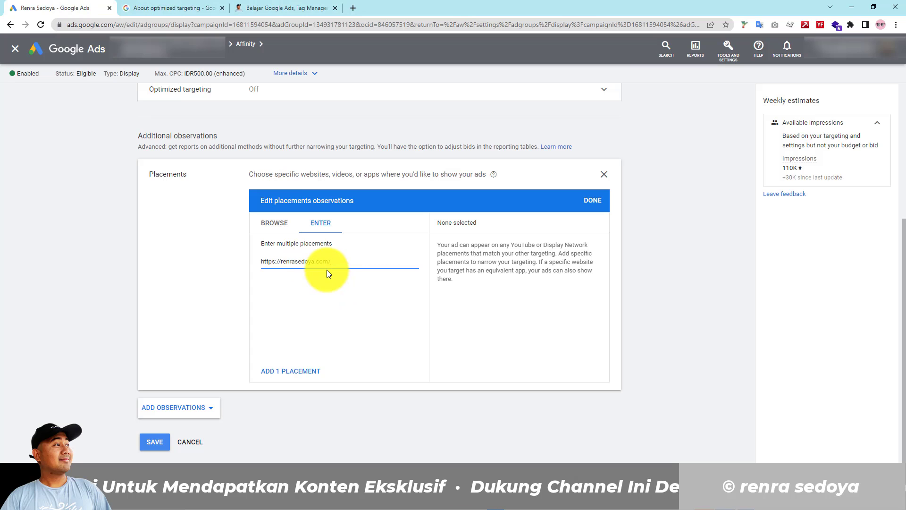
pyautogui.click(302, 372)
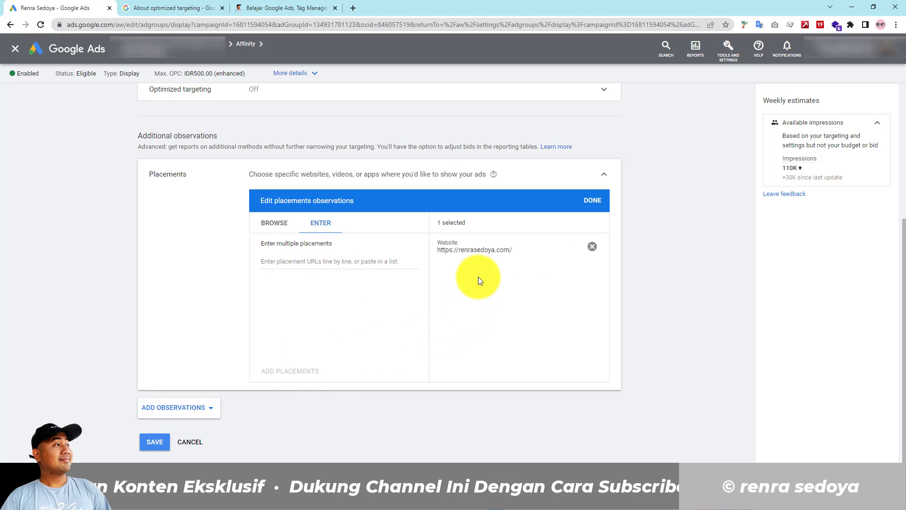
pyautogui.click(588, 202)
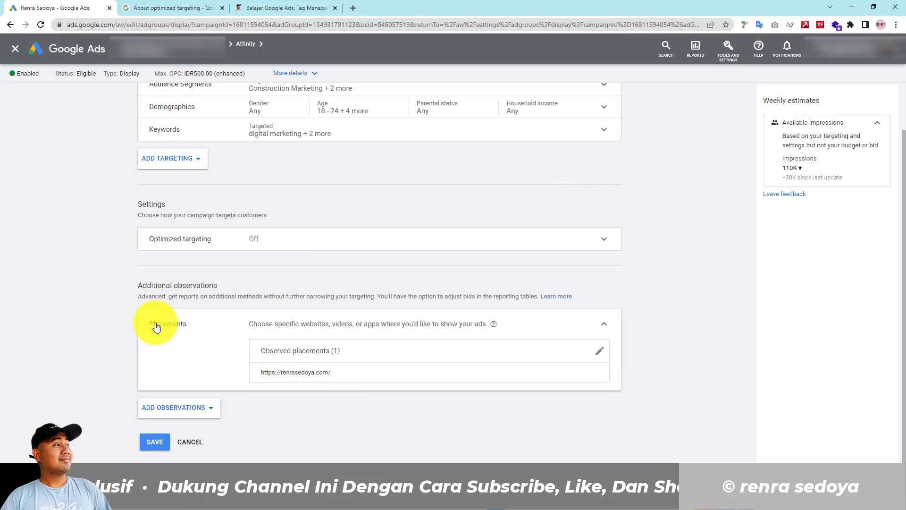
pyautogui.scroll(1, 175, 349)
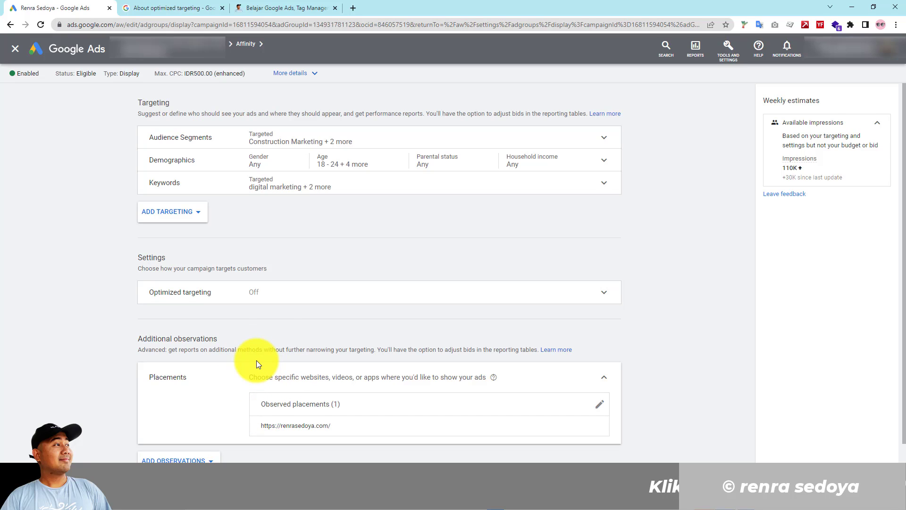
pyautogui.scroll(-1, 255, 361)
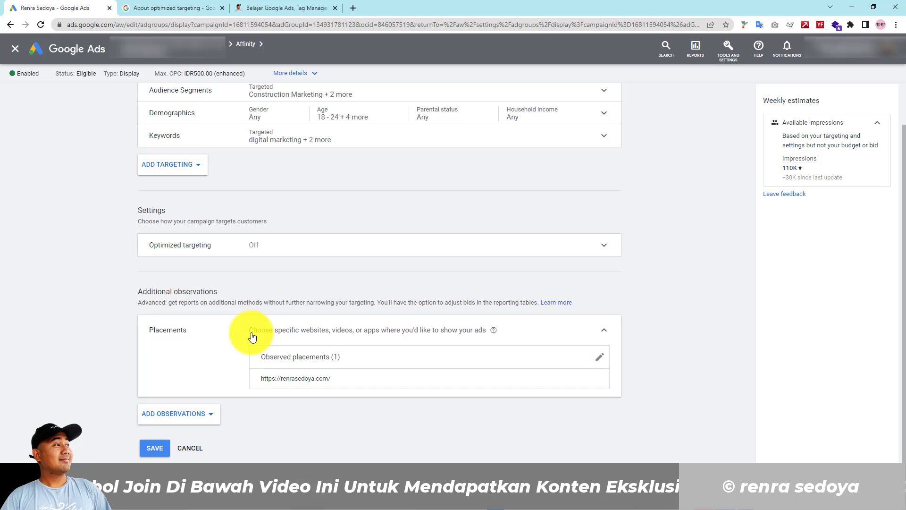
pyautogui.scroll(1, 251, 324)
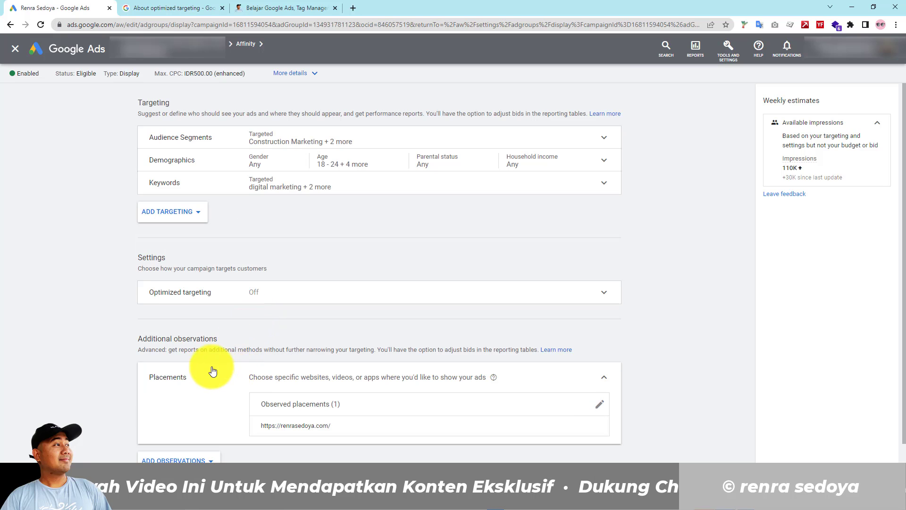